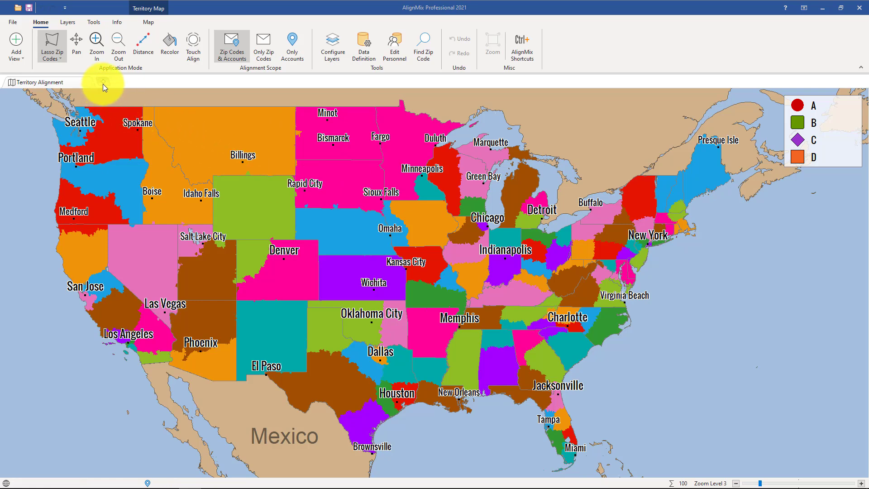
Add an Over & Under thematic map view.
left_click(104, 82)
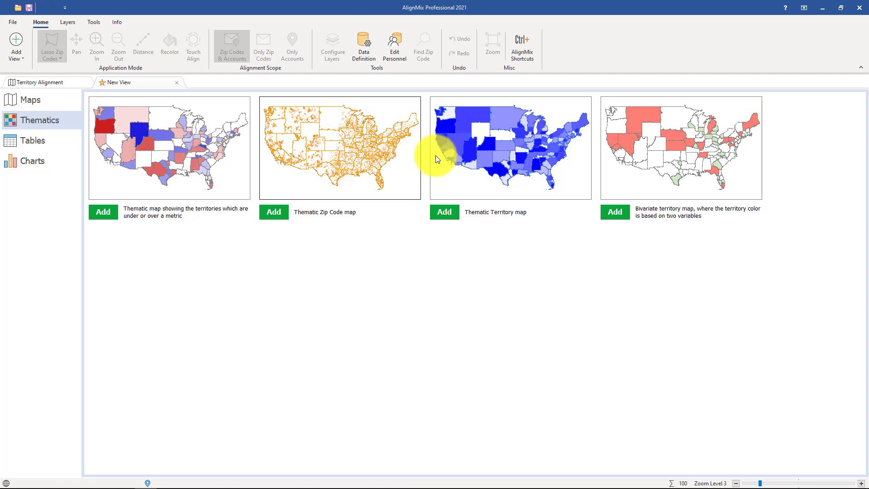
left_click(176, 83)
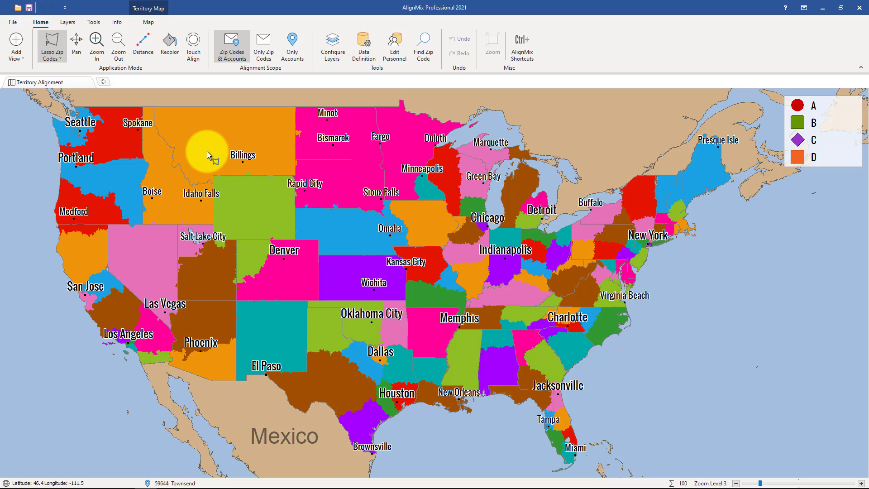
left_click(23, 58)
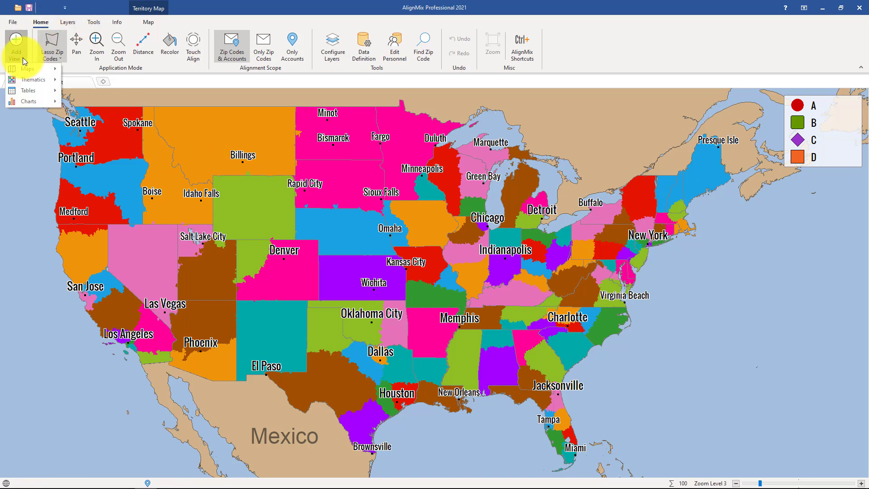
mouse_move(35, 78)
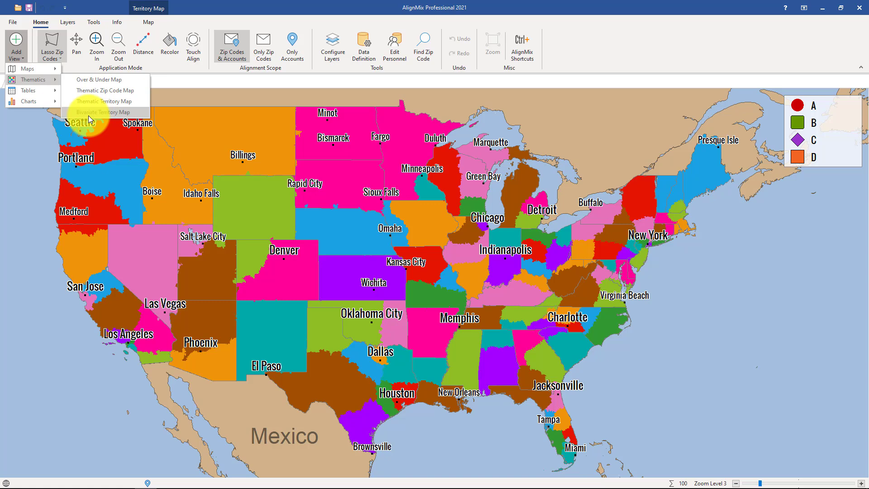
left_click(95, 83)
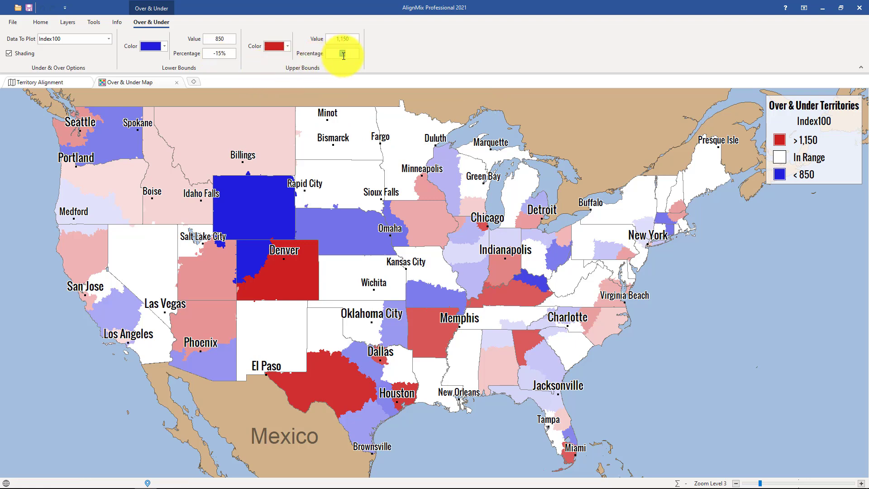
left_click(221, 53)
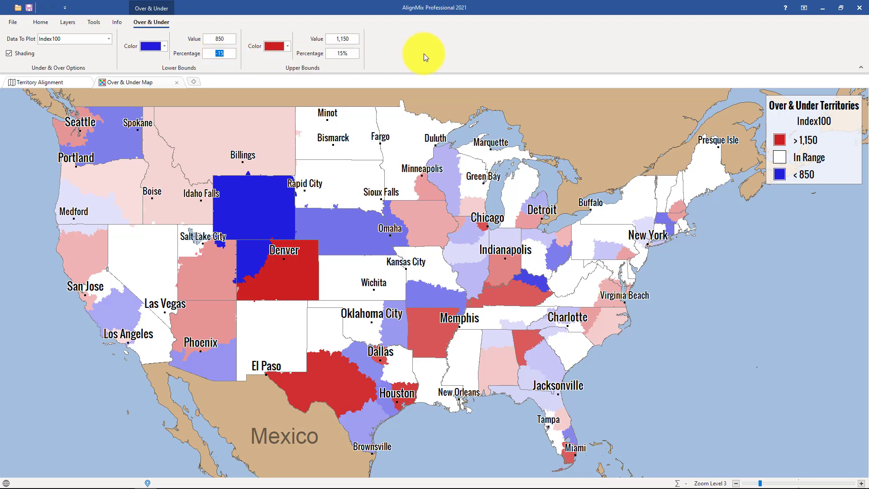
left_click(345, 53)
left_click(391, 52)
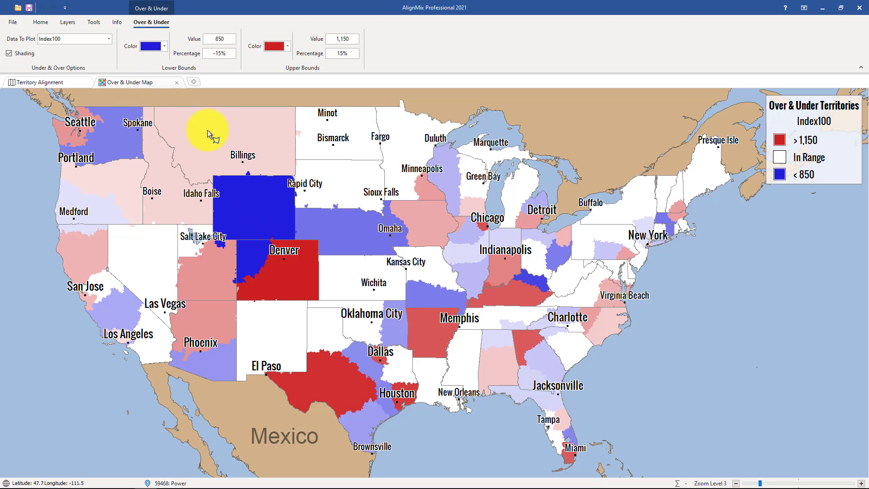
left_click(108, 40)
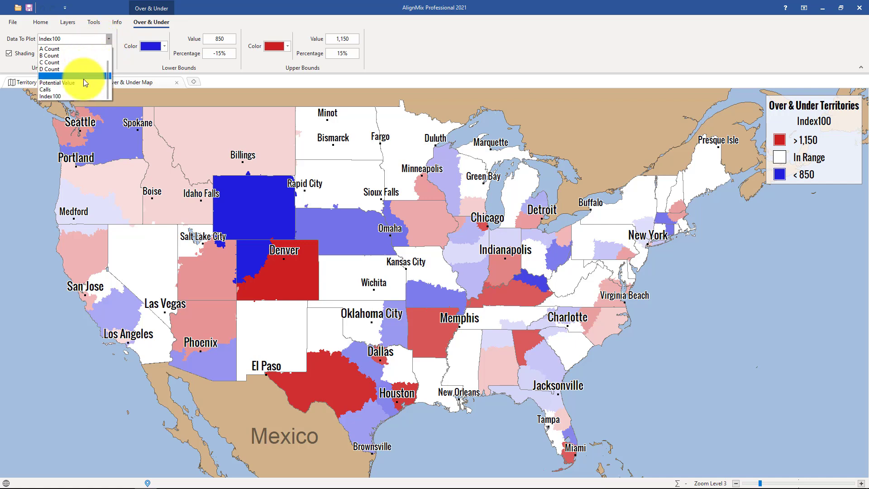
left_click(200, 128)
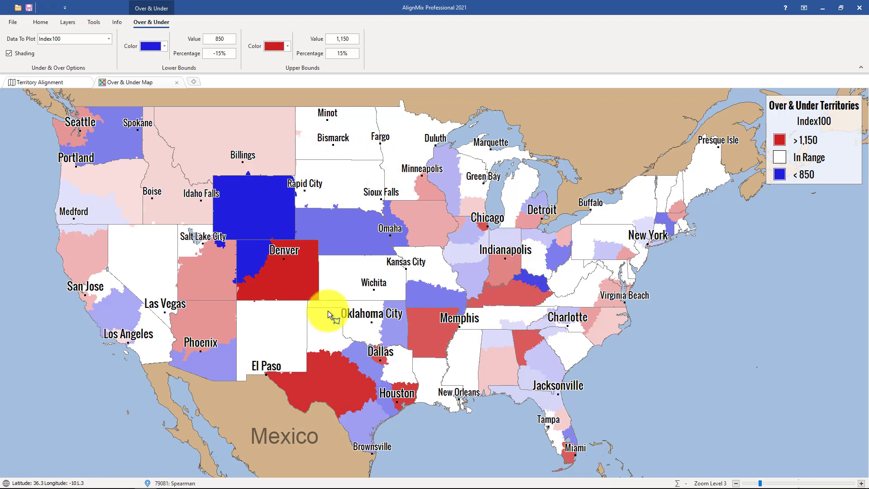
Add a Thematic Zip Code map view and set its thematic data to Sales 2019.
left_click(193, 82)
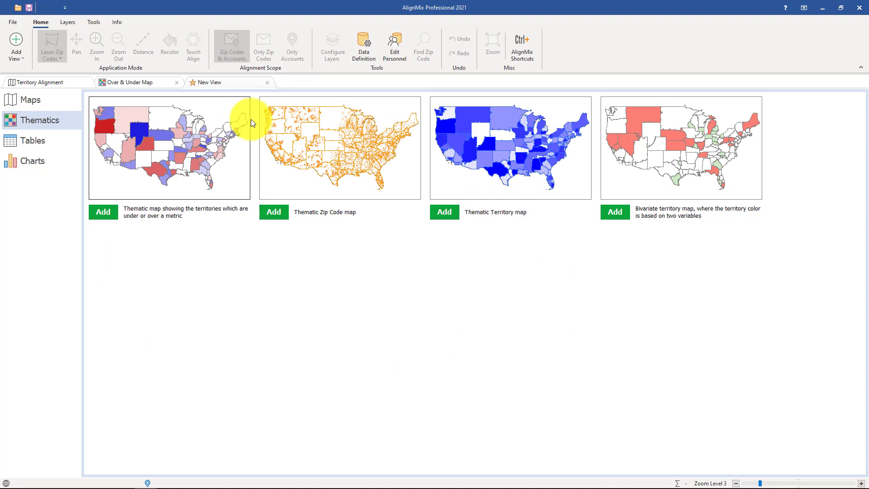
left_click(330, 135)
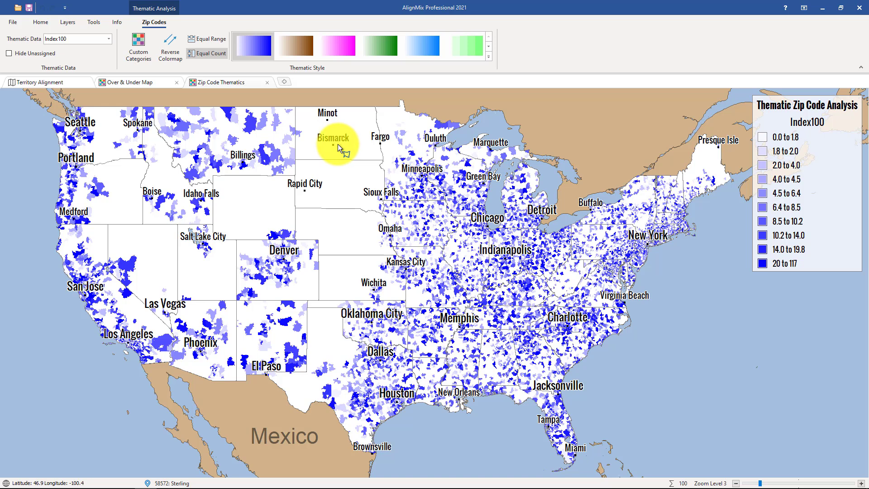
left_click(104, 39)
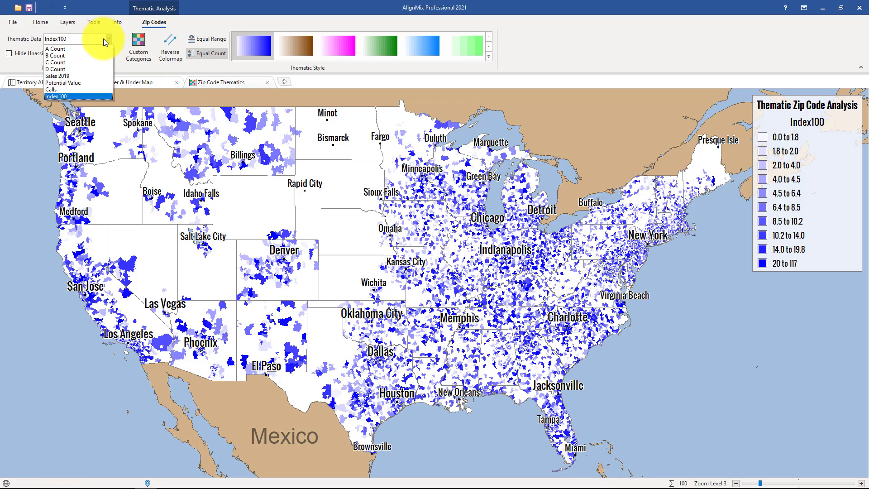
left_click(77, 76)
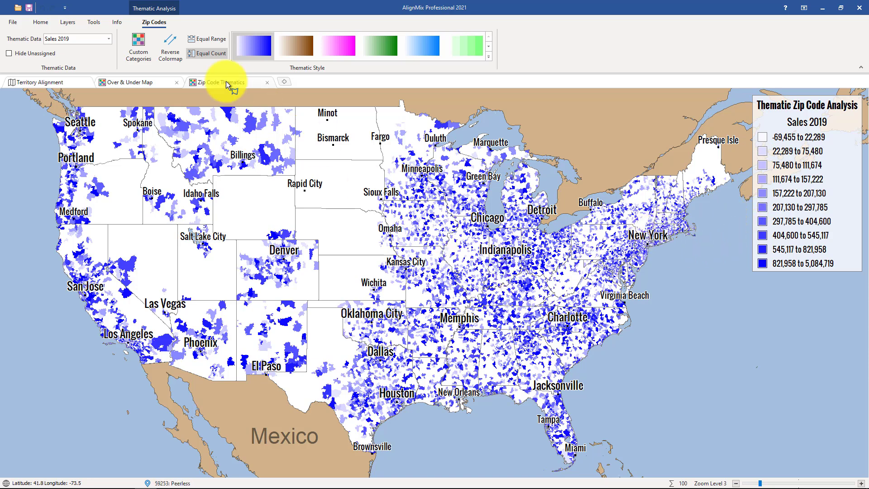
Customize the zip code map's thematic categories by setting the color of bucket 18 to bright green (FF00FF00).
left_click(142, 47)
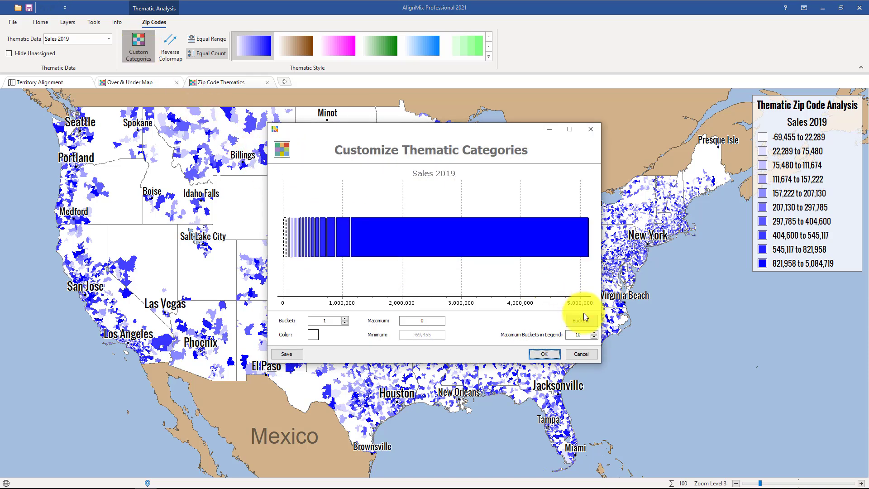
left_click(328, 237)
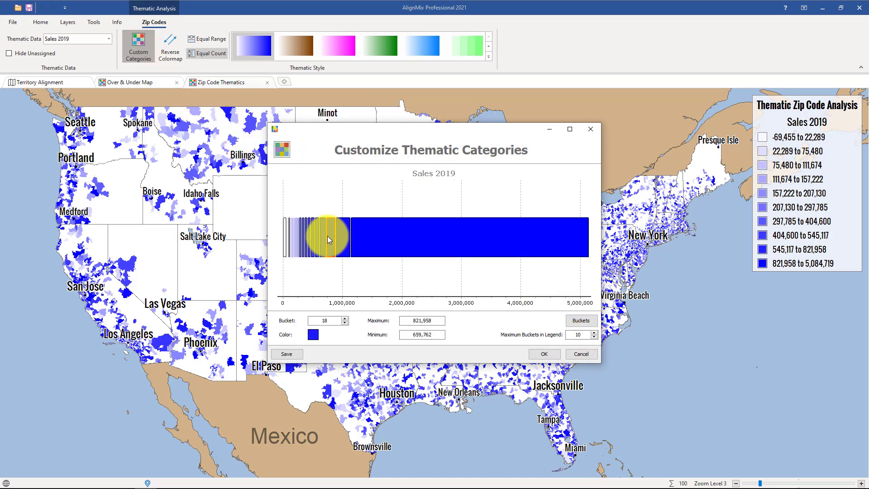
left_click(315, 335)
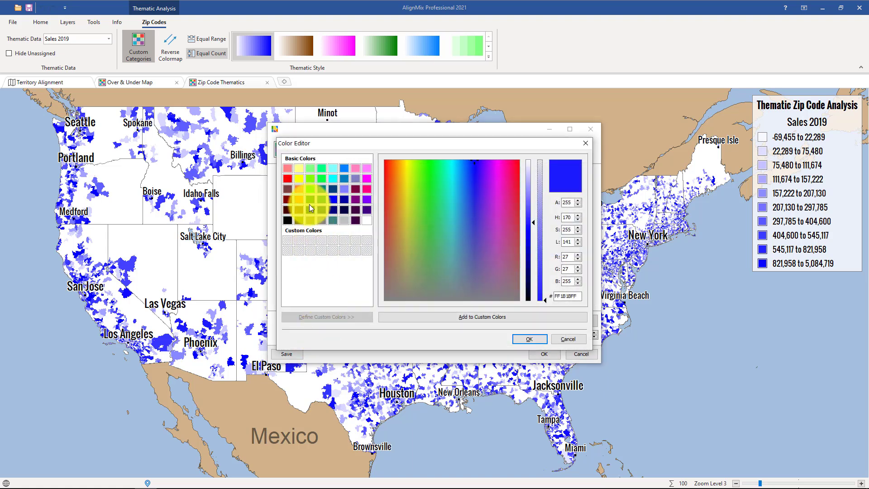
left_click(311, 192)
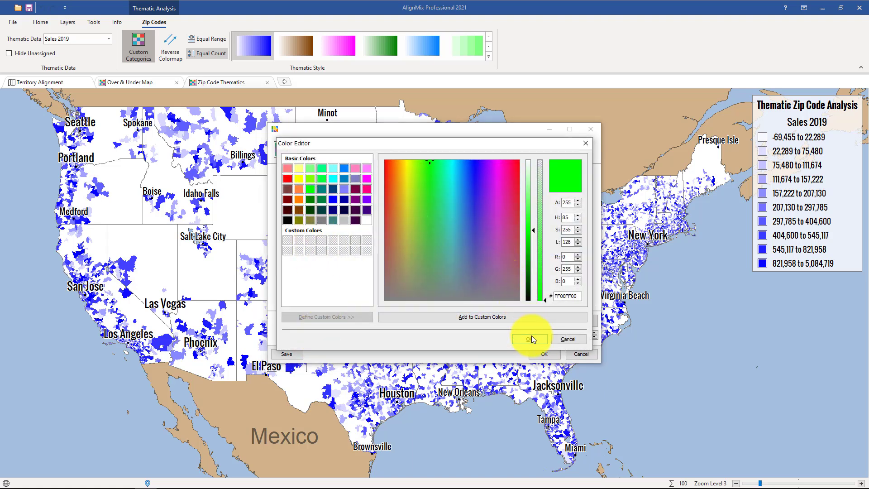
left_click(530, 339)
left_click(544, 354)
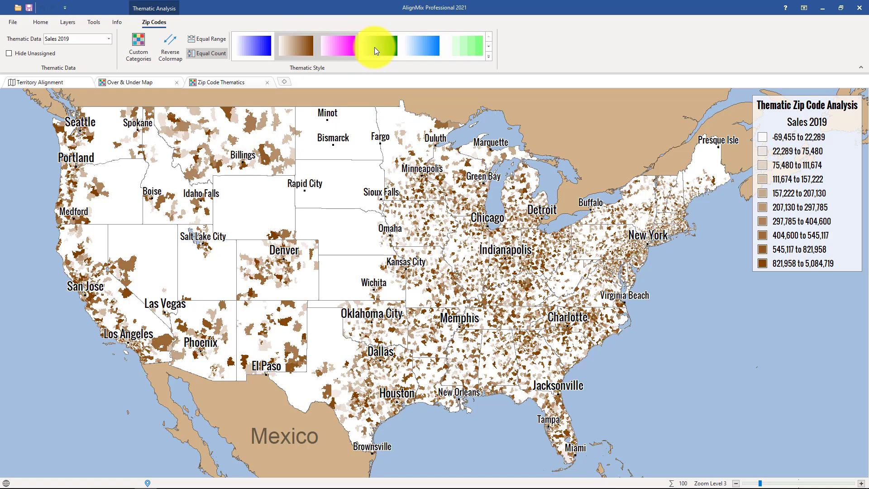
Apply the diverging red-green colormap as the zip code map's thematic style.
left_click(491, 57)
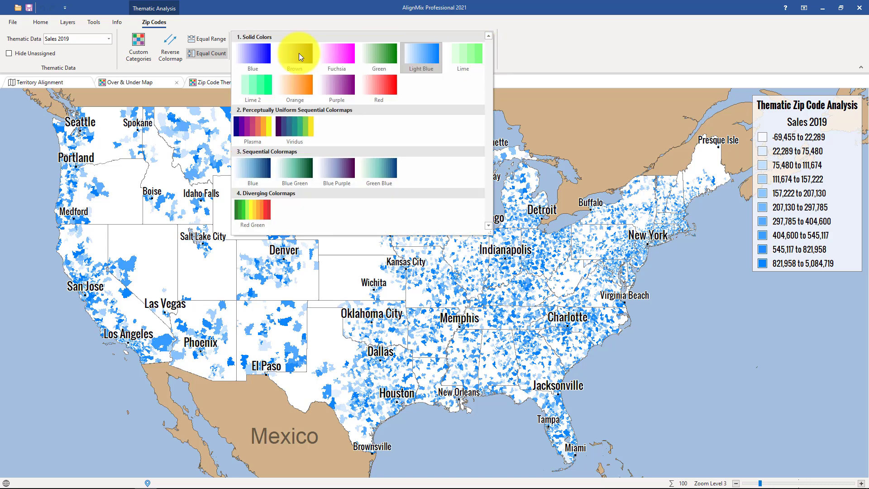
left_click(260, 212)
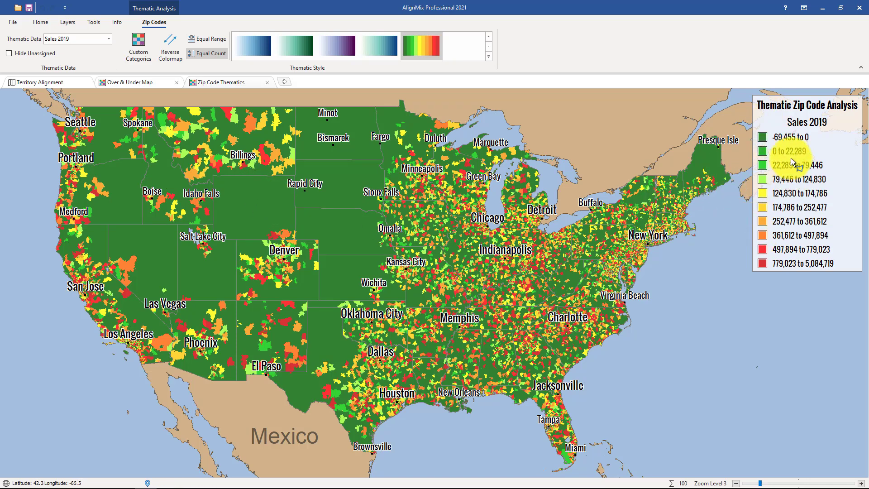
Add a Thematic Territory map view and set its thematic data to Sales 2019.
left_click(47, 23)
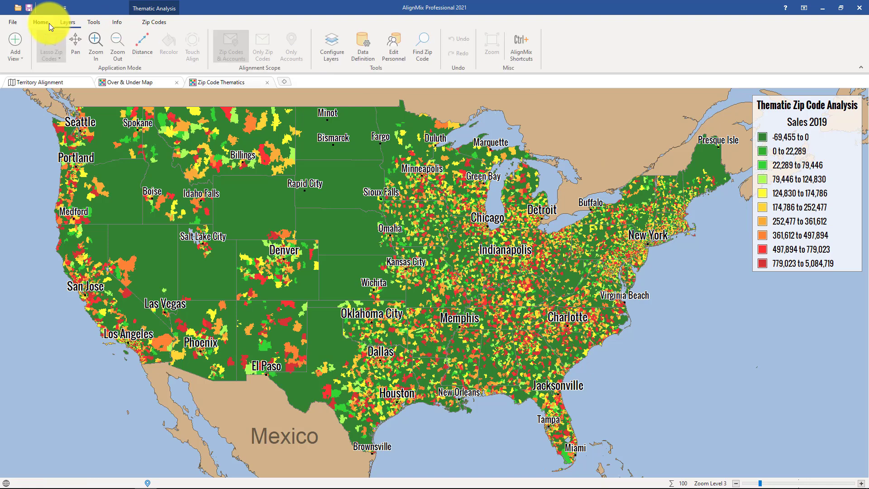
left_click(25, 58)
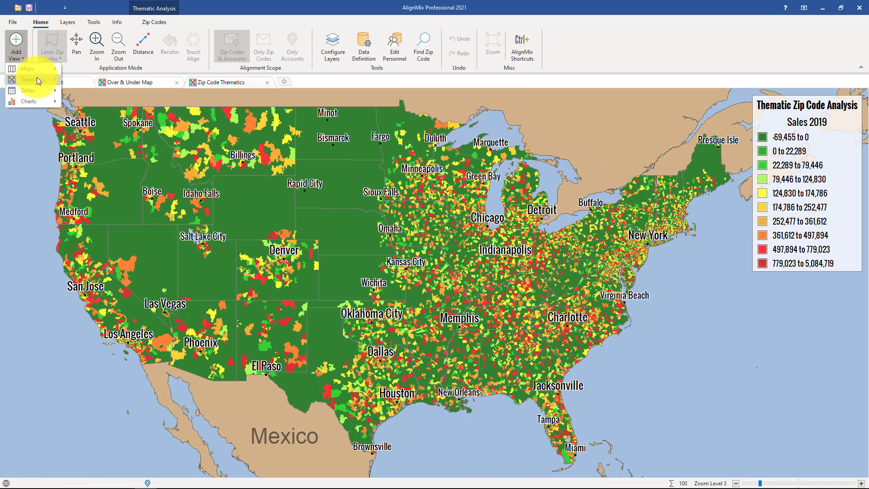
mouse_move(37, 78)
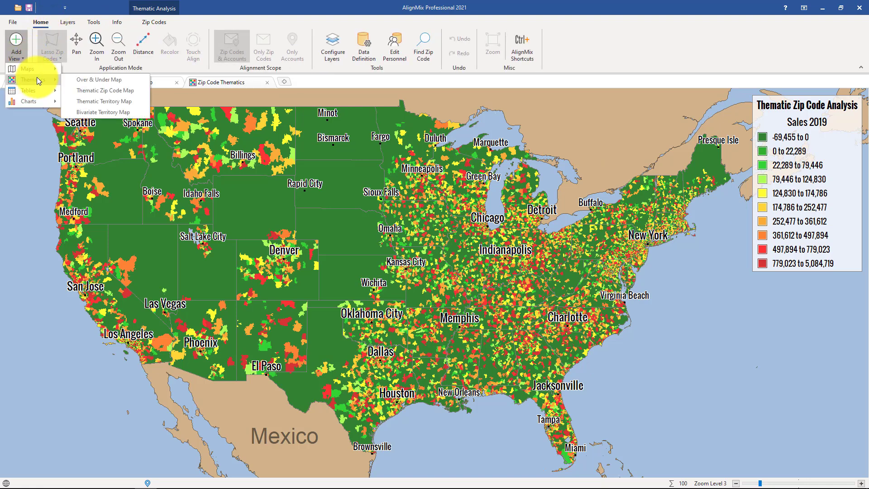
left_click(107, 102)
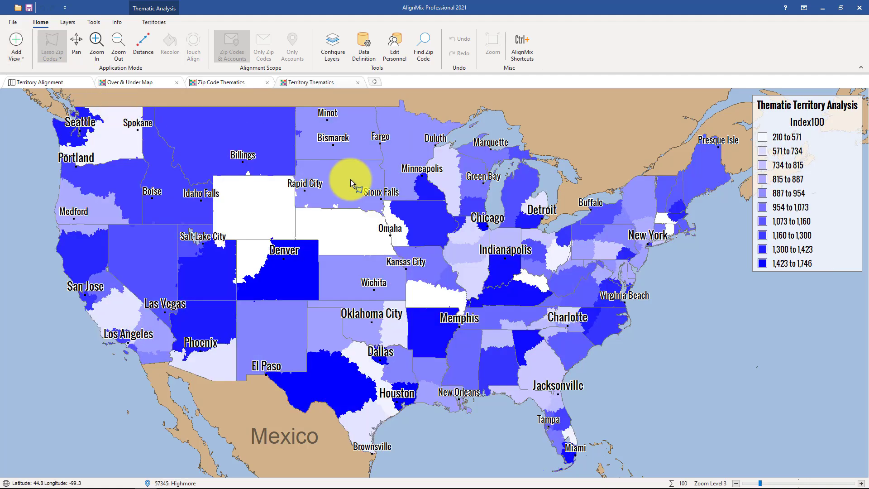
left_click(156, 18)
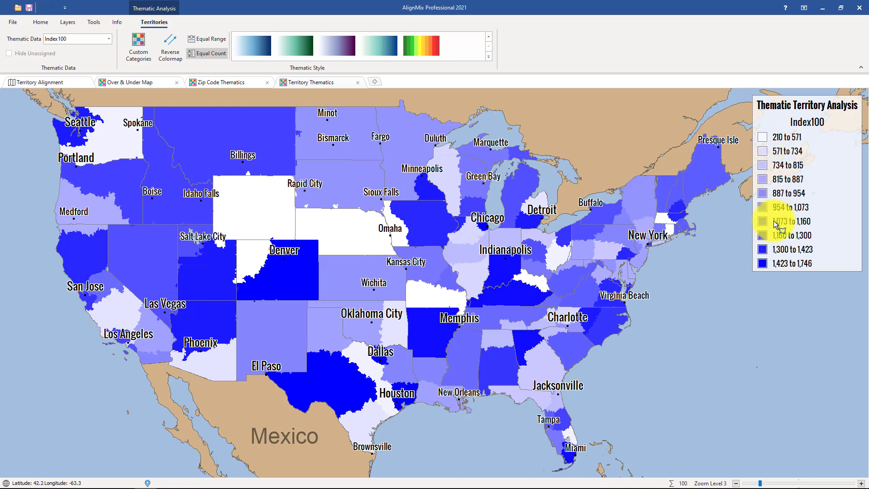
left_click(102, 39)
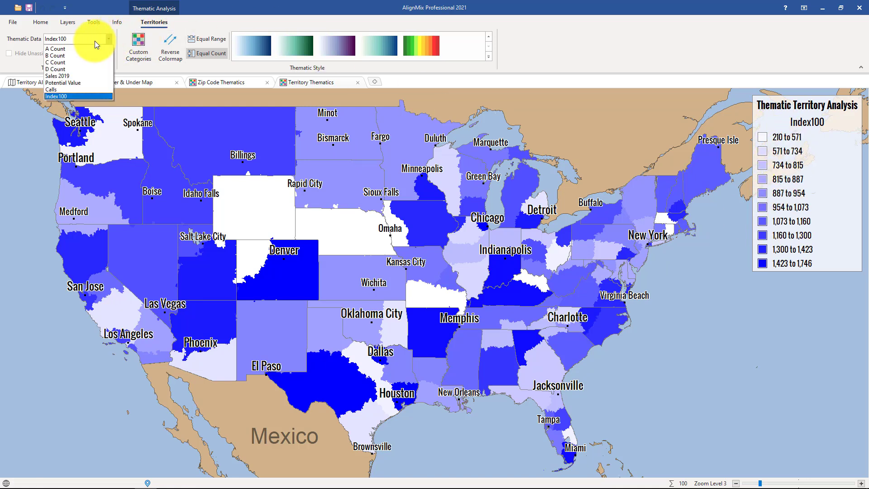
left_click(91, 74)
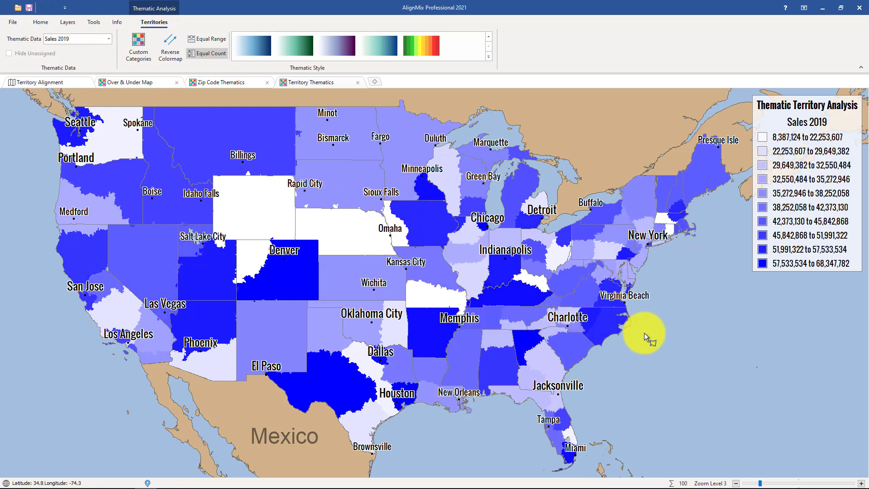
Add a bivariate territory map and set its break points to about 95,904,228 for Potential Value and 49,133,869 for Sales 2019.
left_click(374, 81)
left_click(648, 164)
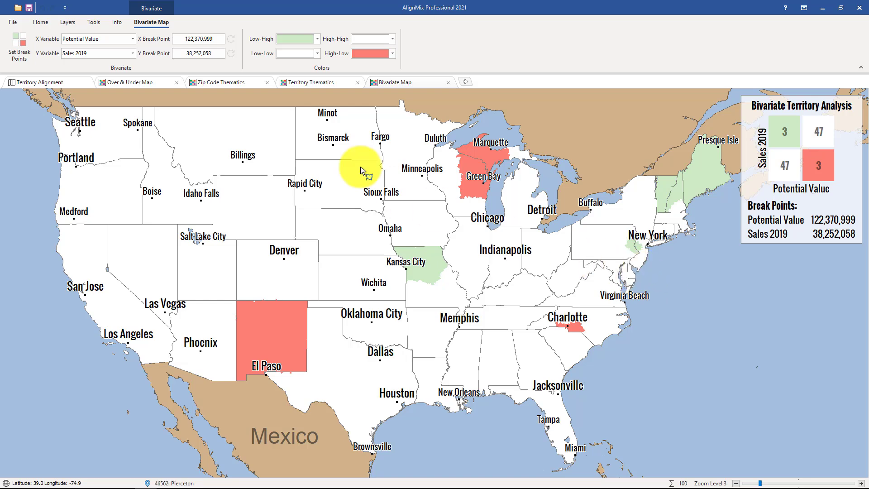
left_click(19, 48)
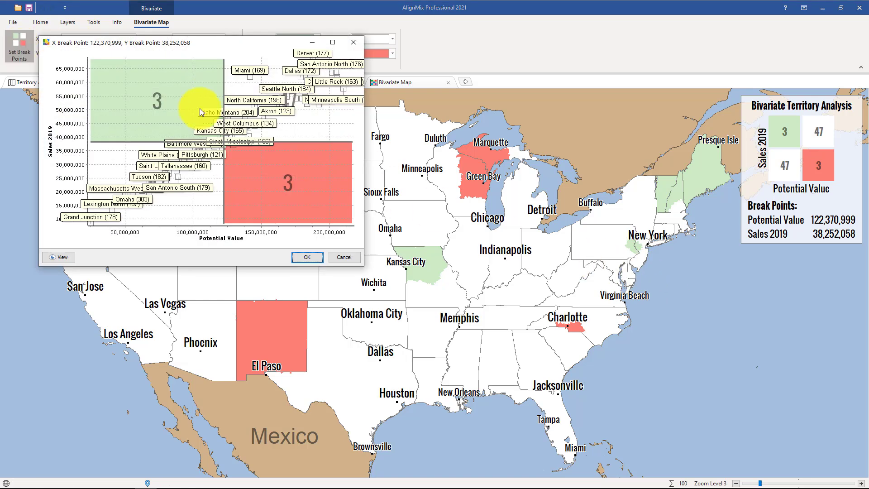
left_click_drag(156, 142, 156, 111)
left_click_drag(225, 194, 187, 190)
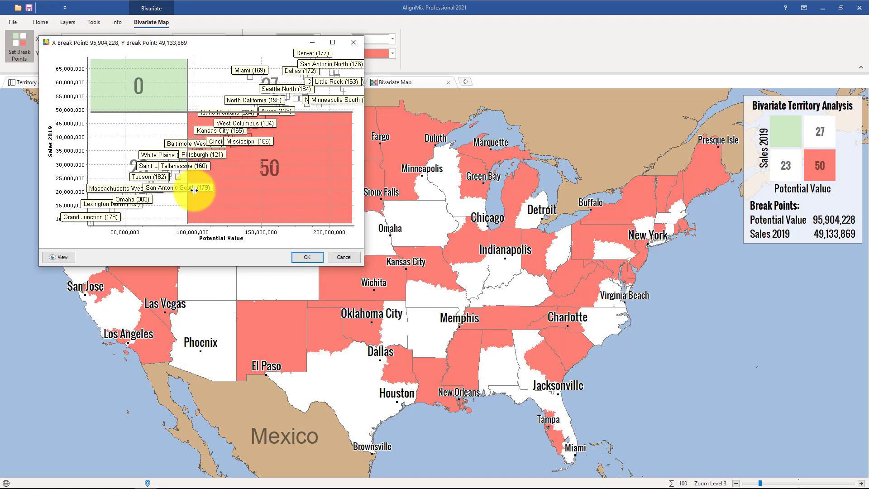
left_click(303, 257)
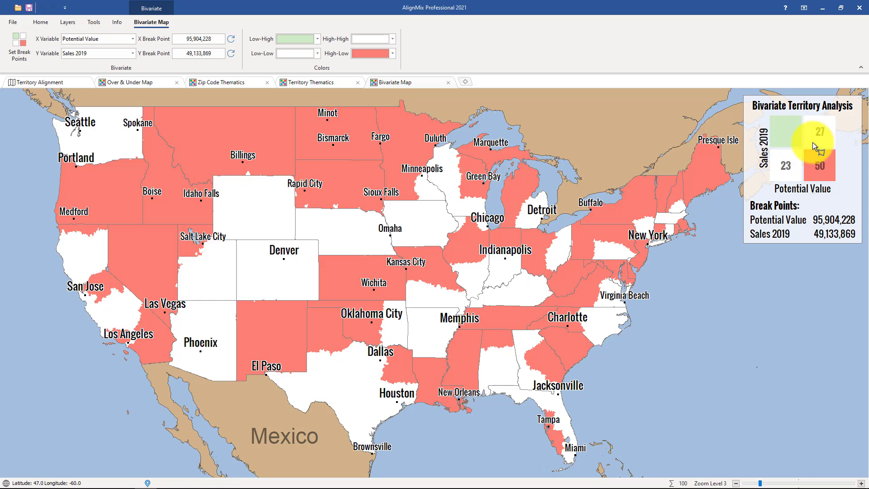
left_click(199, 40)
left_click(202, 53)
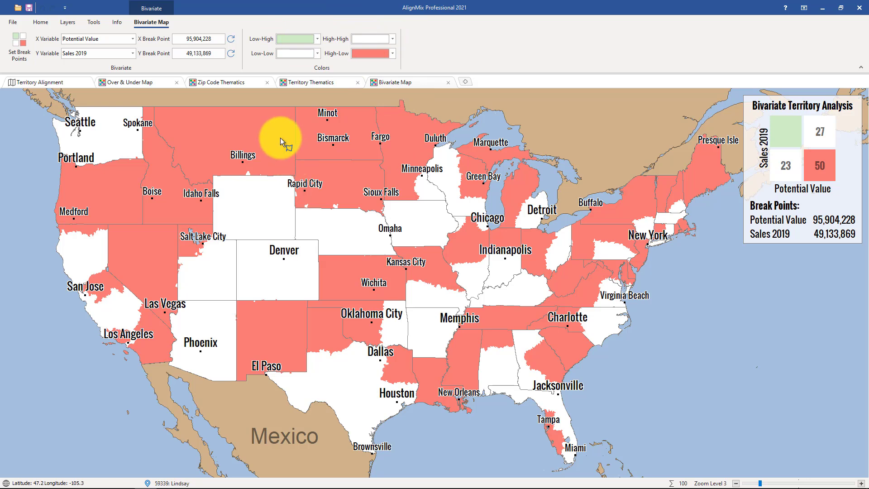
left_click(97, 25)
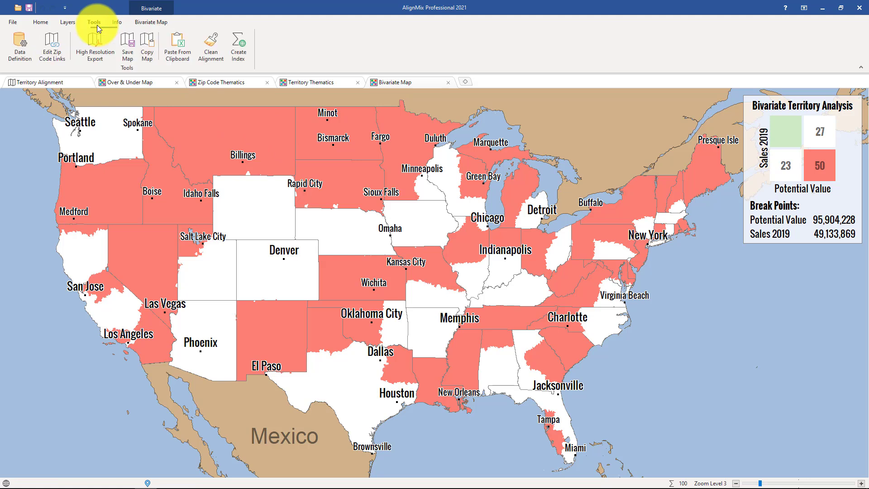